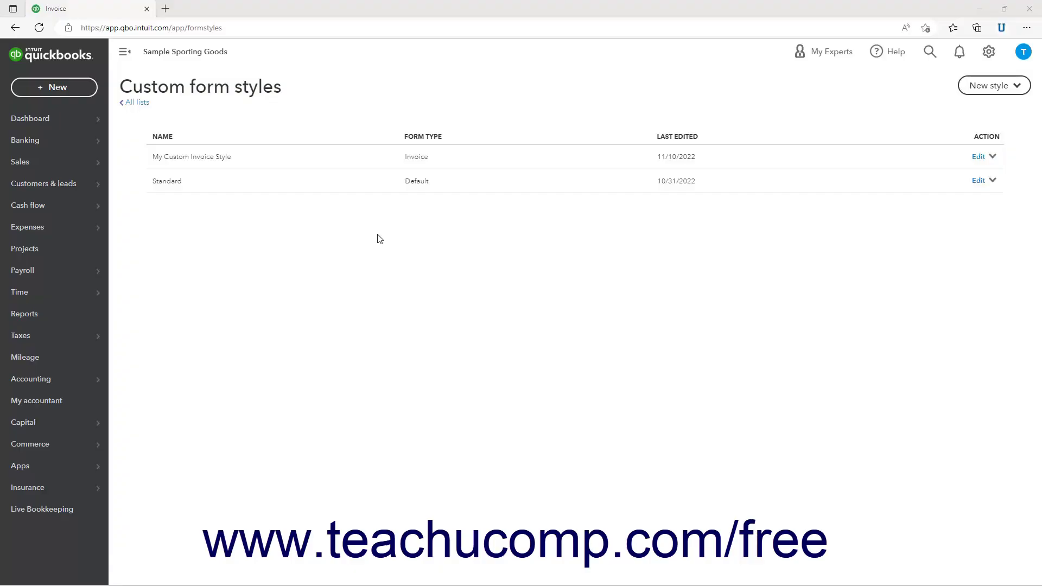
# Step: Open My Custom Invoice Style from the Custom form styles list for editing
pyautogui.click(287, 166)
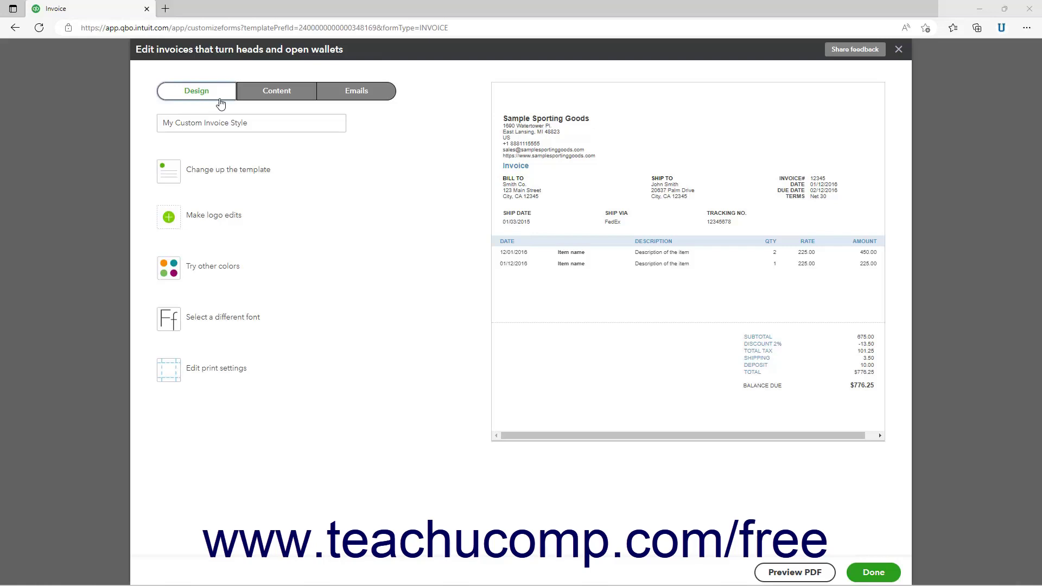
# Step: Switch My Custom Invoice Style from the Airy classic to the Airy new template
pyautogui.click(270, 124)
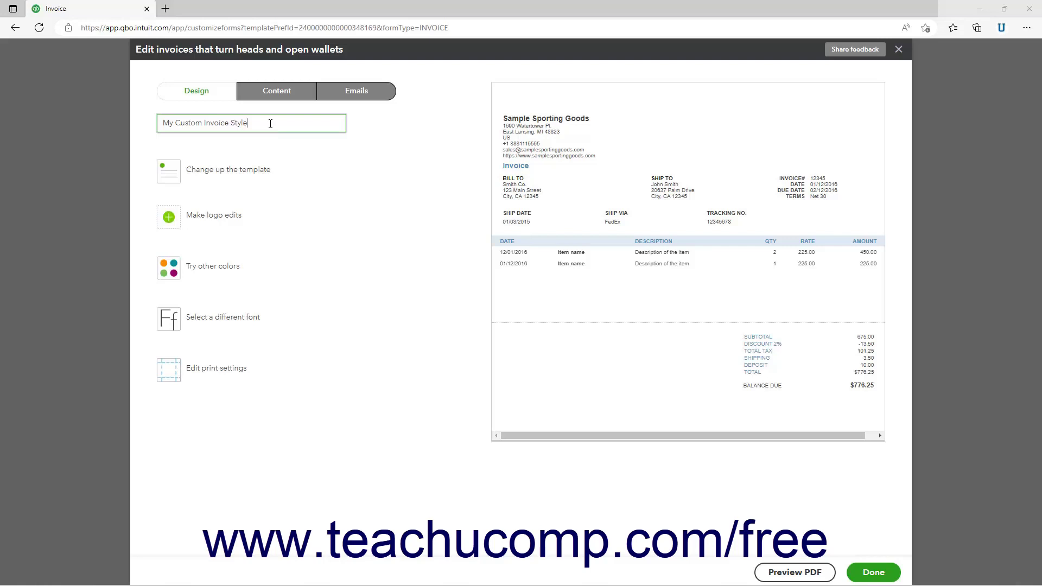
pyautogui.click(252, 178)
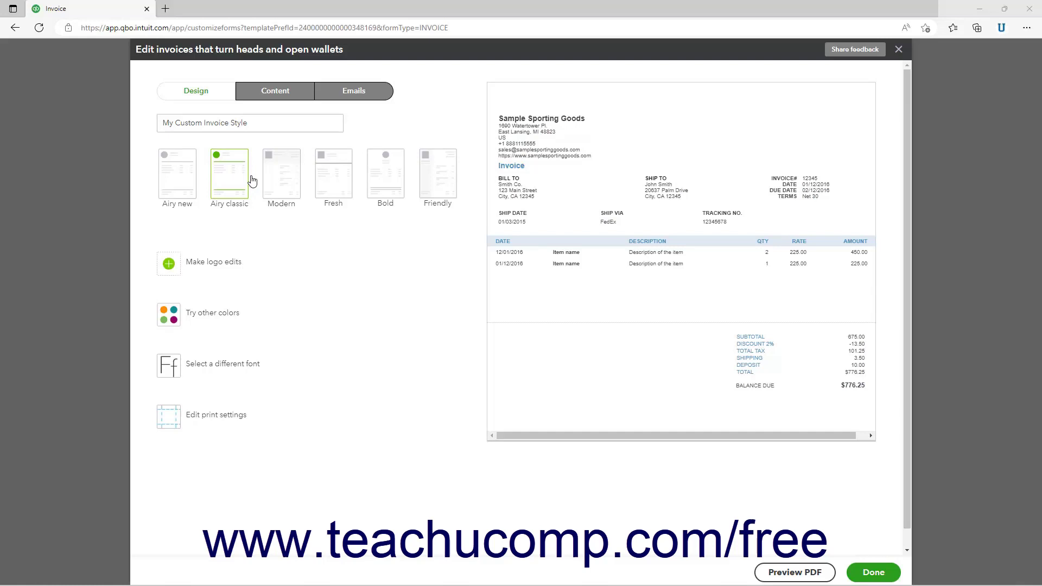
pyautogui.click(189, 178)
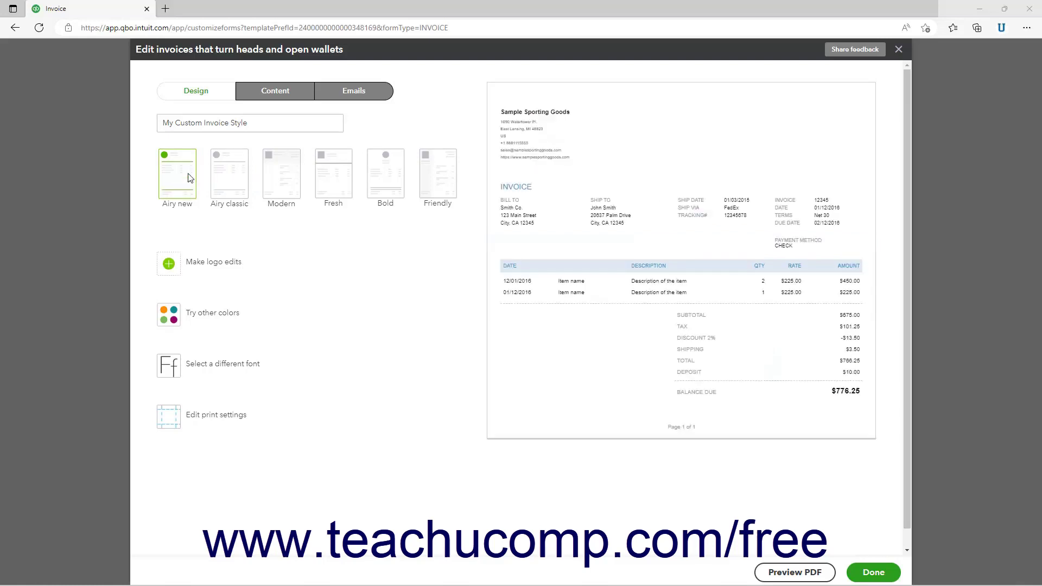
# Step: Upload SampleSportingGoods-AltLogo.jpg as the invoice logo and save it
pyautogui.click(209, 268)
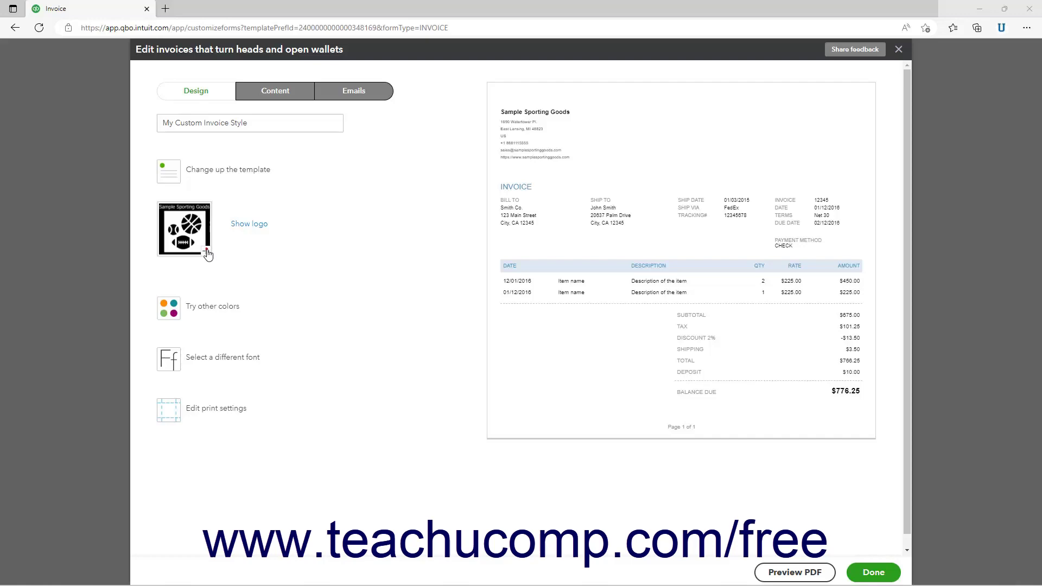
pyautogui.click(207, 252)
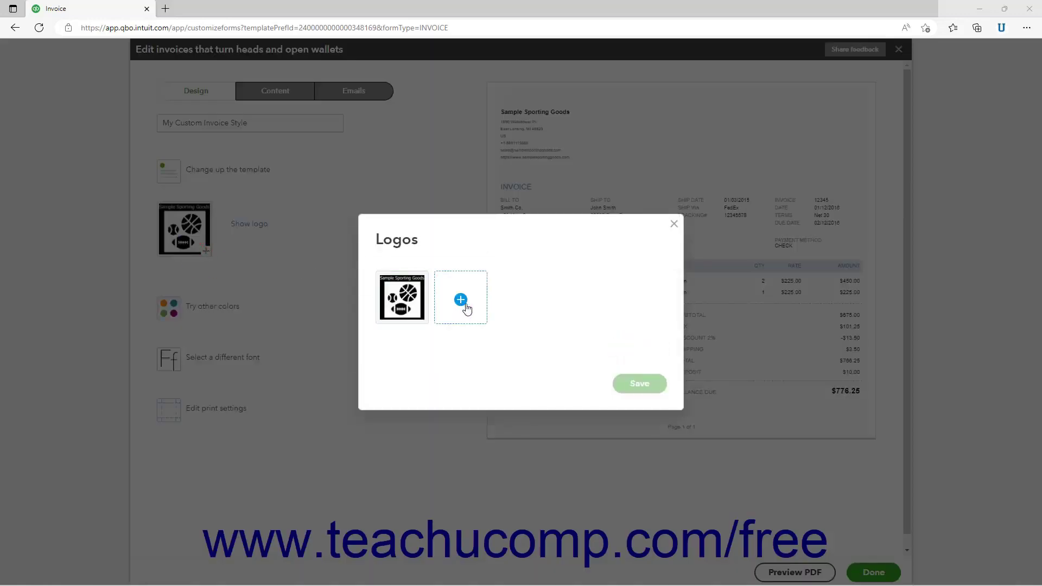
pyautogui.click(465, 307)
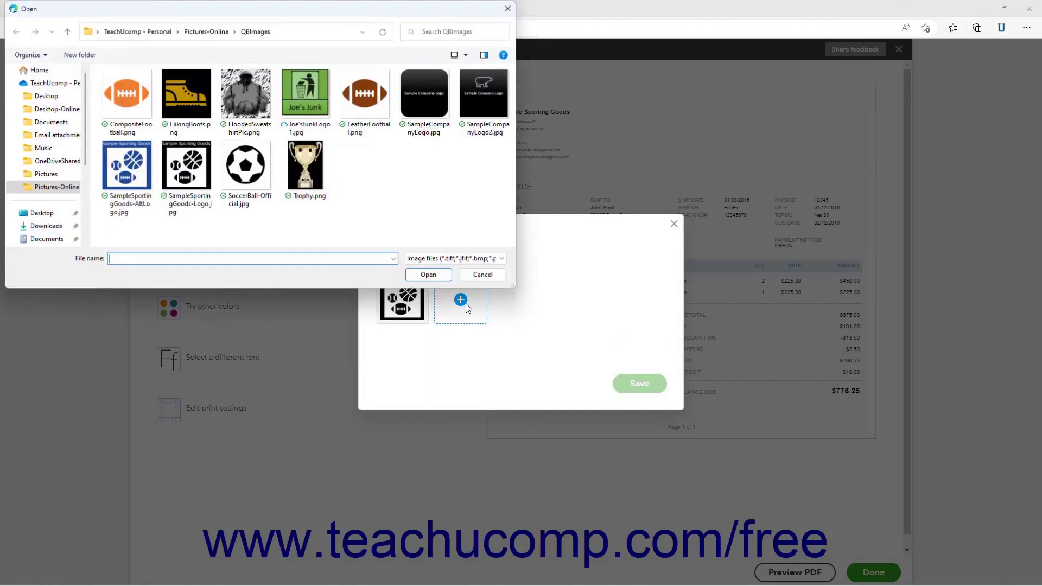
pyautogui.click(127, 171)
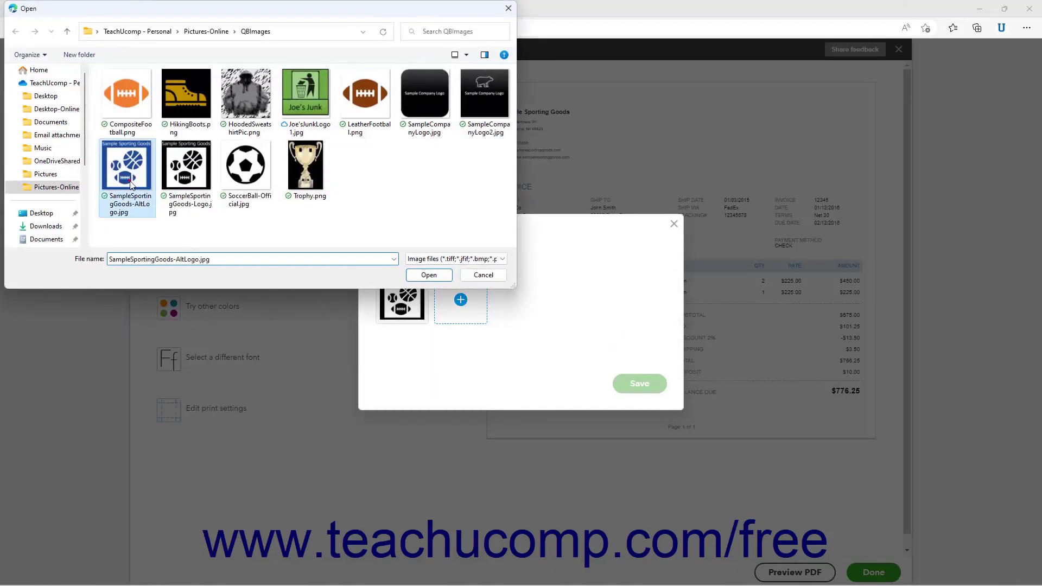
pyautogui.click(424, 278)
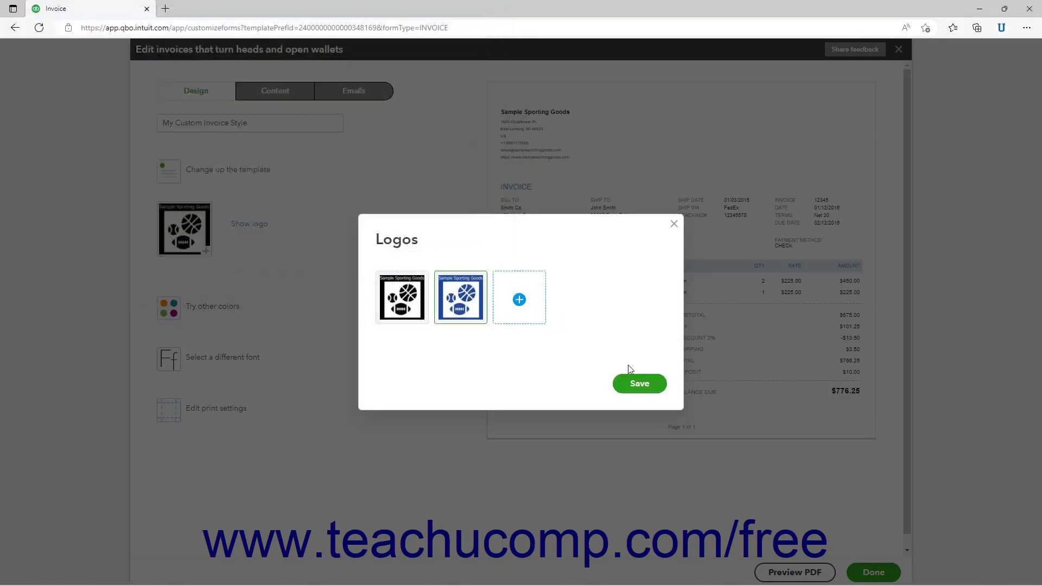
pyautogui.click(635, 384)
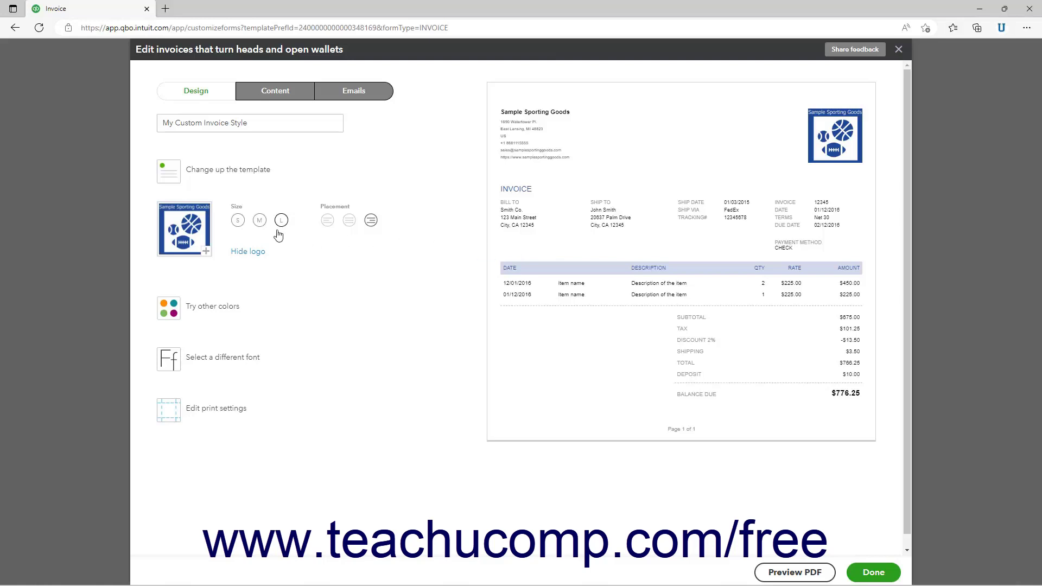
# Step: Set the logo to size L, centered in the header, and keep it shown
pyautogui.click(259, 221)
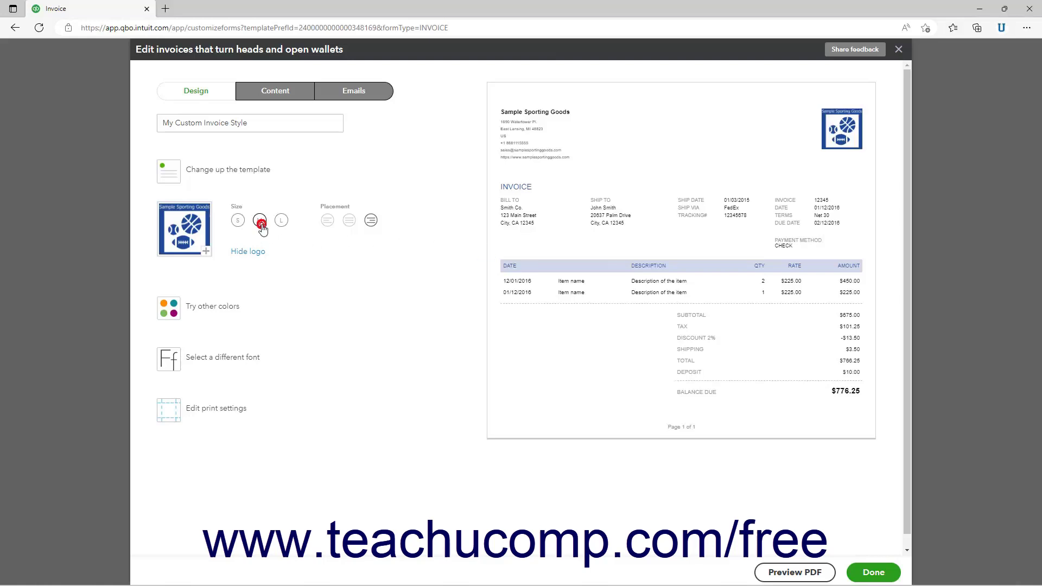
pyautogui.click(282, 221)
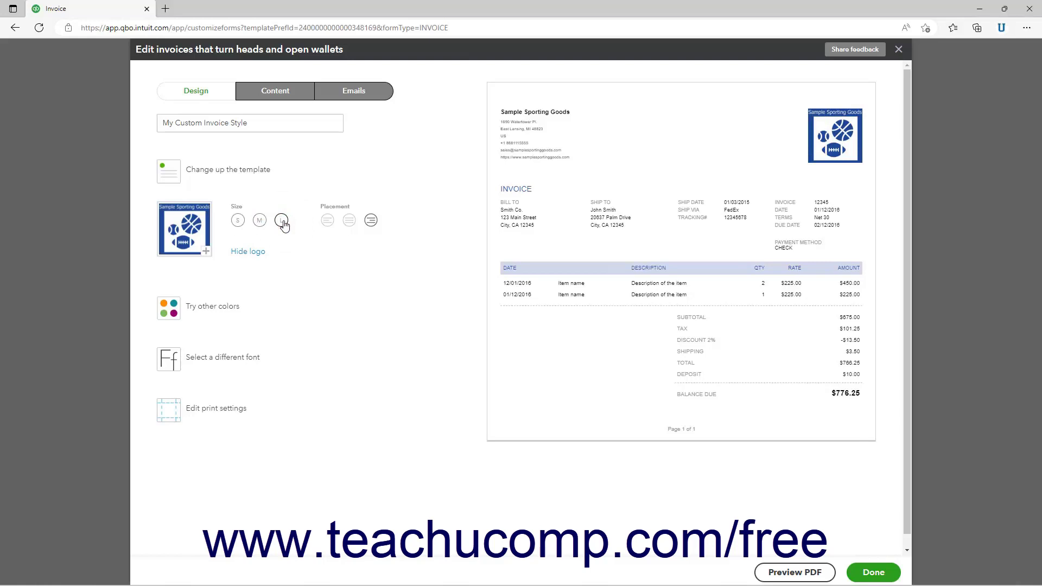
pyautogui.click(334, 221)
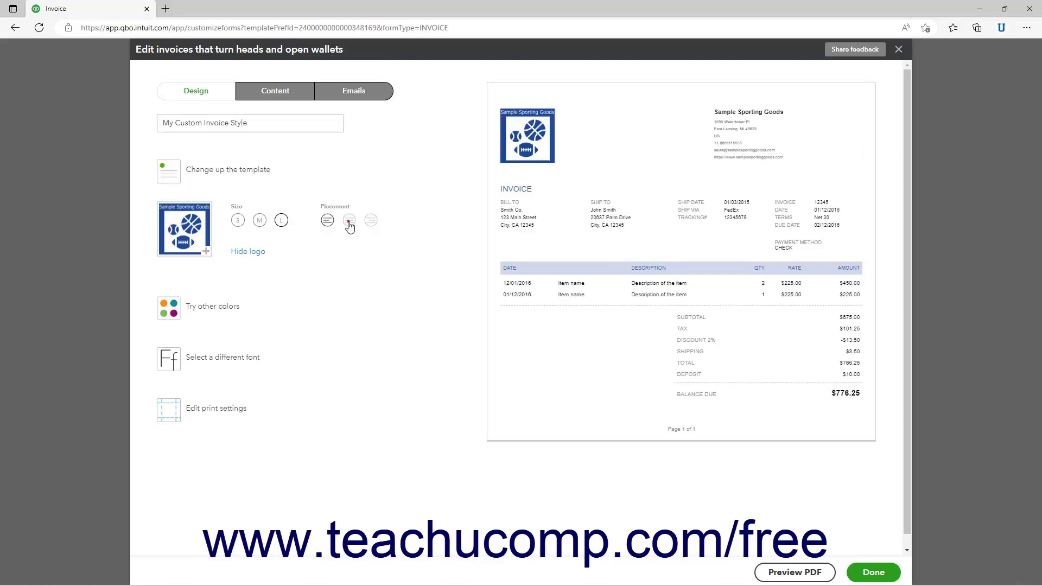
pyautogui.click(349, 222)
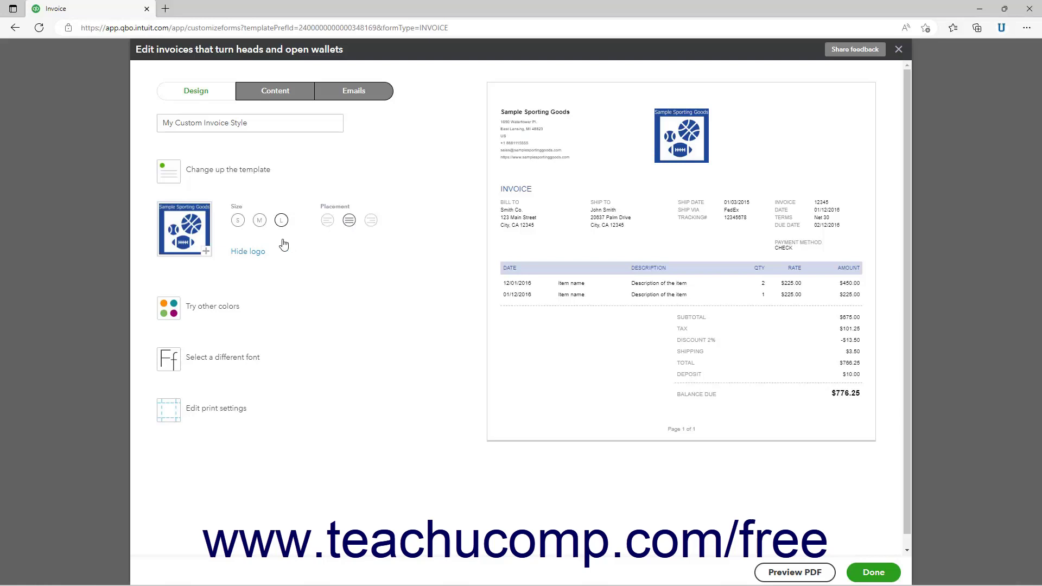
pyautogui.click(254, 253)
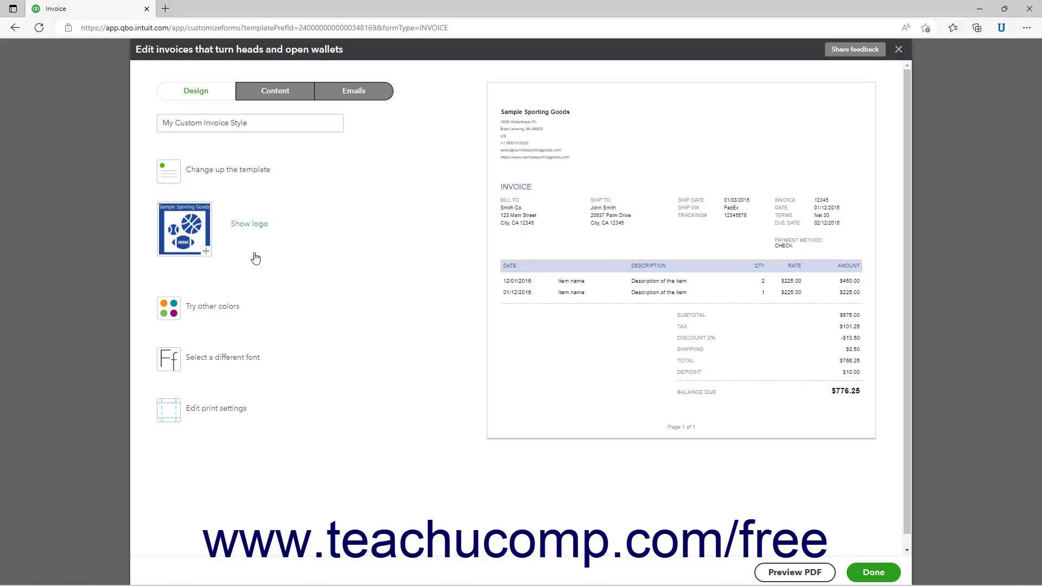
pyautogui.click(259, 225)
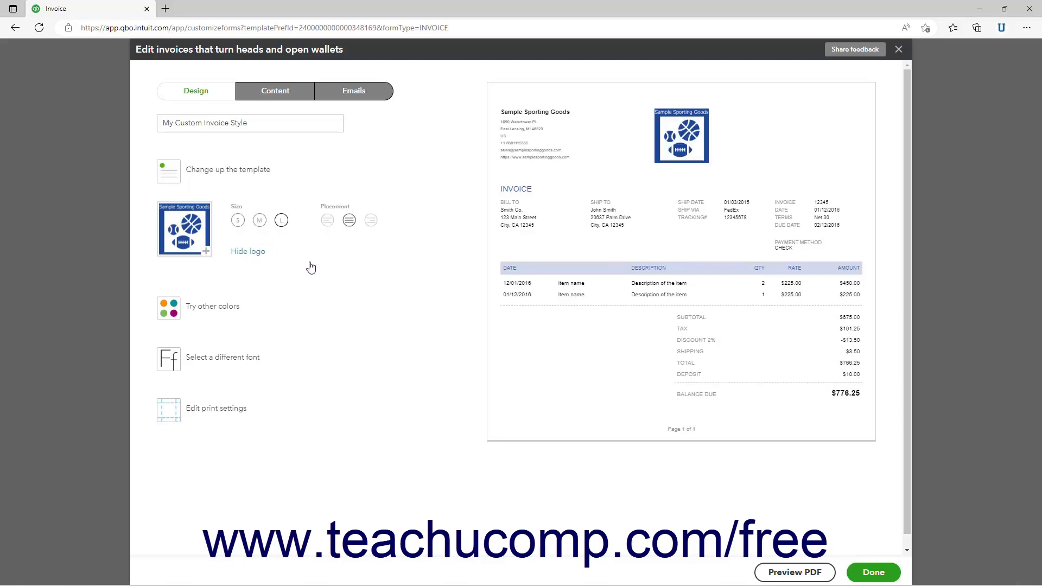
# Step: Try navy, teal and black, then set the invoice color to navy #202e5a
pyautogui.click(228, 312)
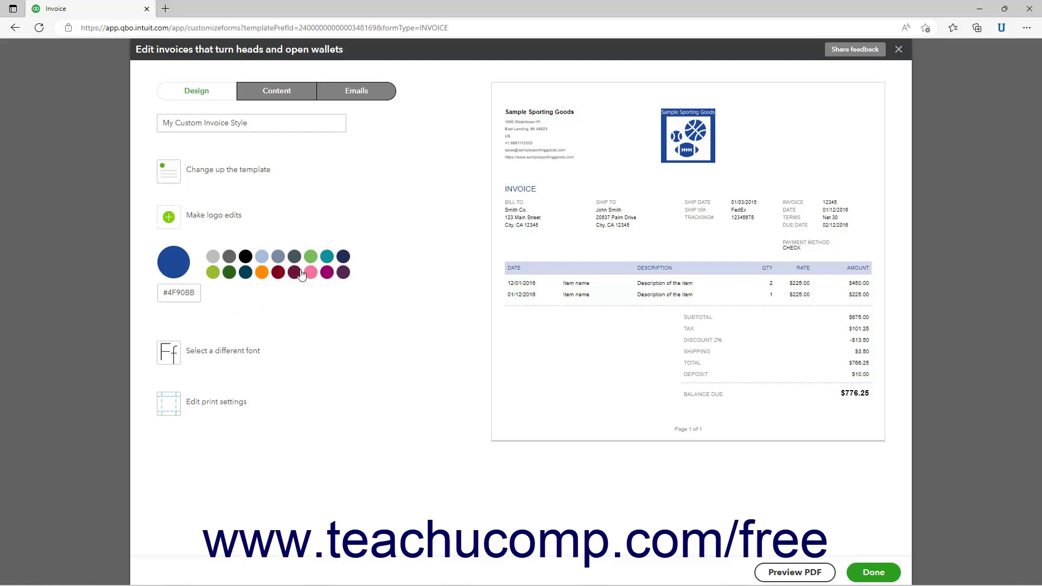
pyautogui.click(343, 260)
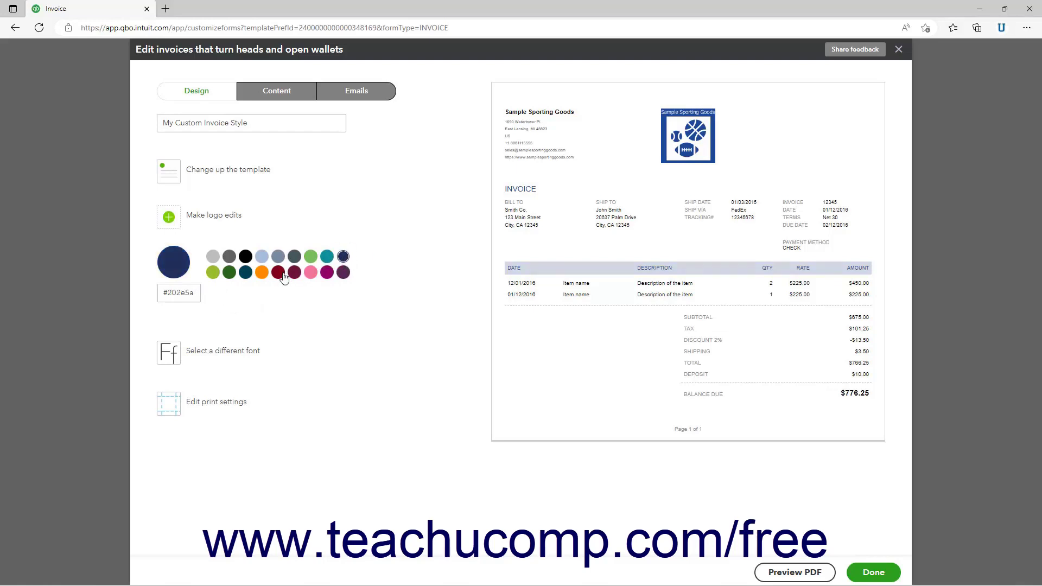
pyautogui.click(247, 274)
pyautogui.click(246, 257)
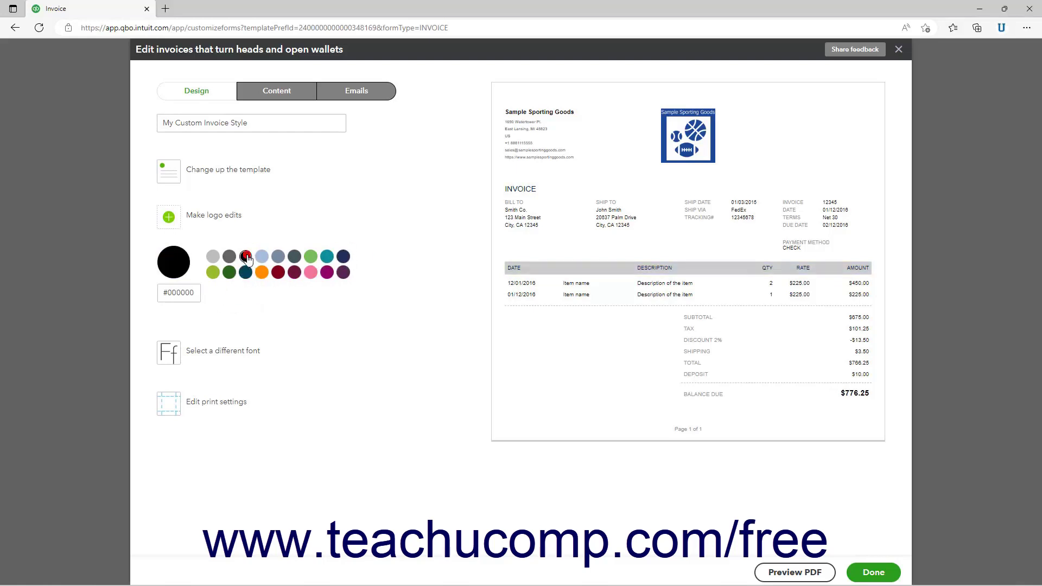
pyautogui.click(344, 259)
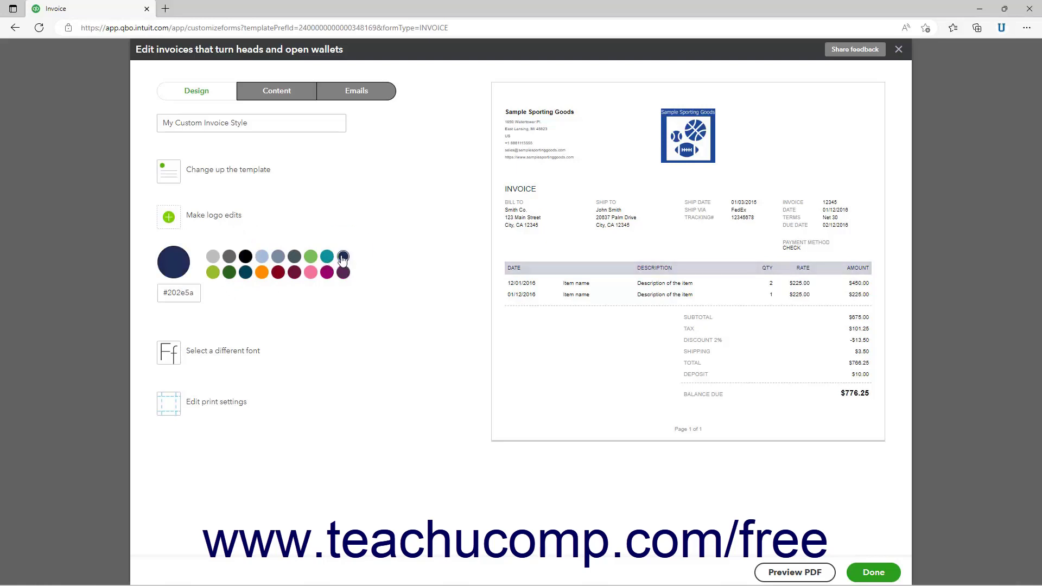
# Step: Try Courier as the invoice font, then return to Helvetica
pyautogui.click(220, 353)
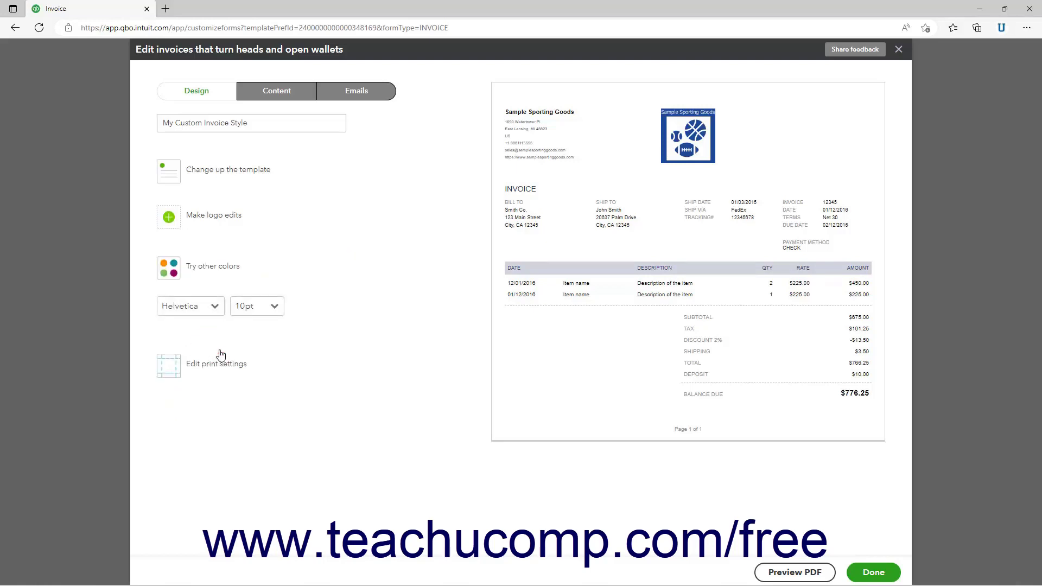
pyautogui.click(215, 310)
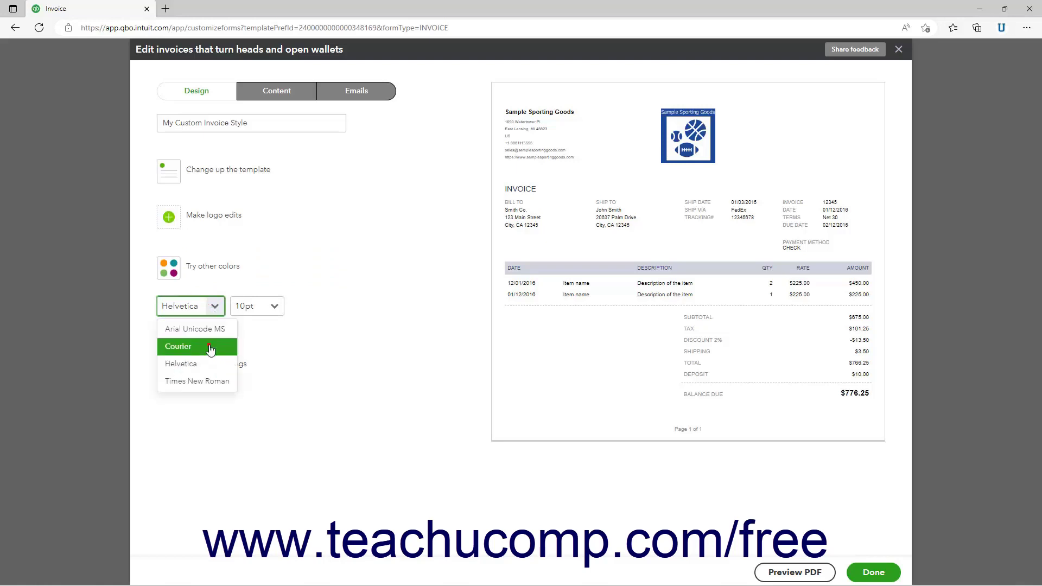
pyautogui.click(178, 346)
pyautogui.click(218, 307)
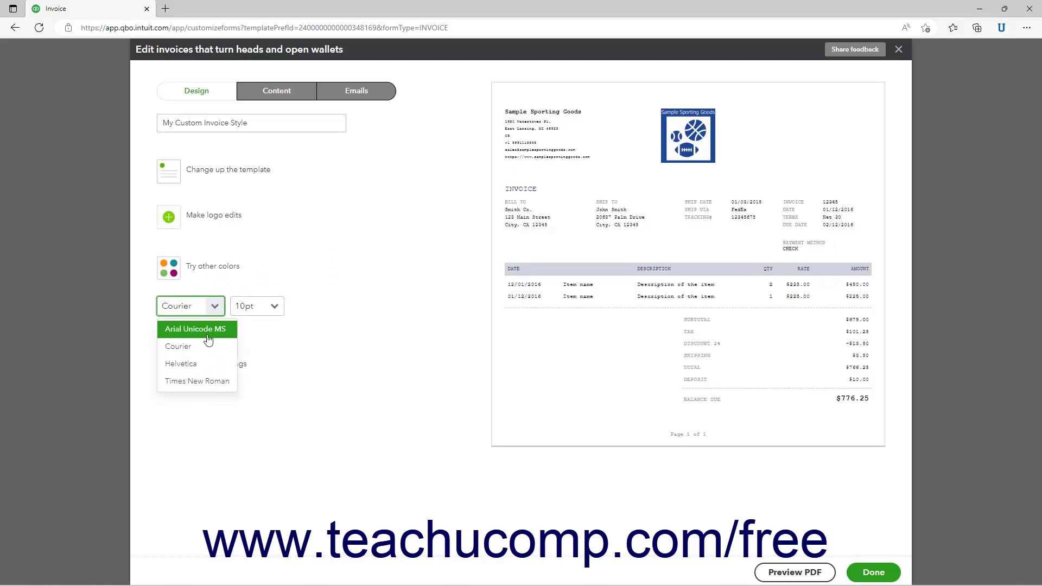
pyautogui.click(223, 364)
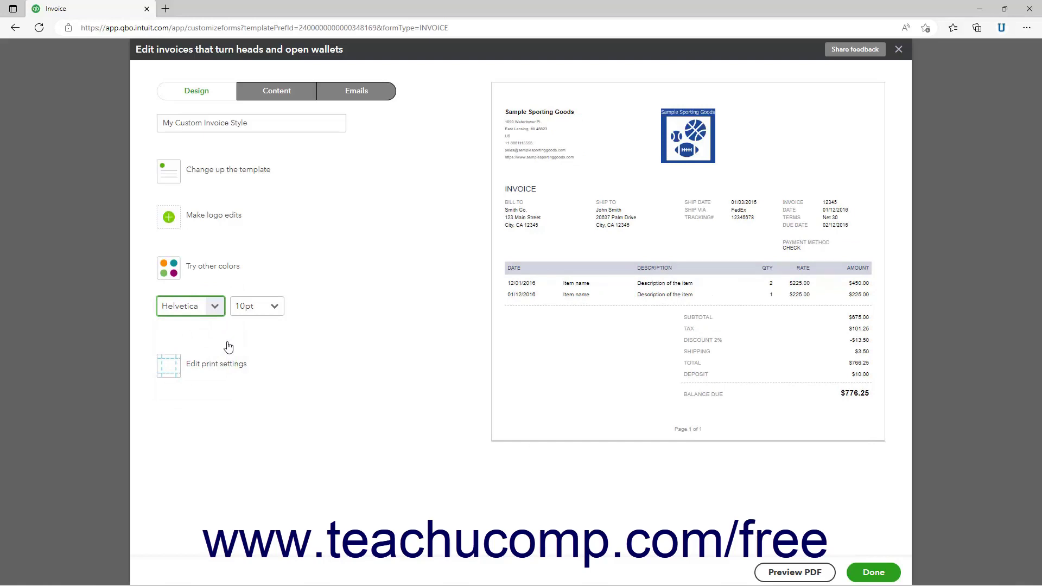
# Step: Try 12pt invoice text, then set the font size back to 10pt
pyautogui.click(274, 307)
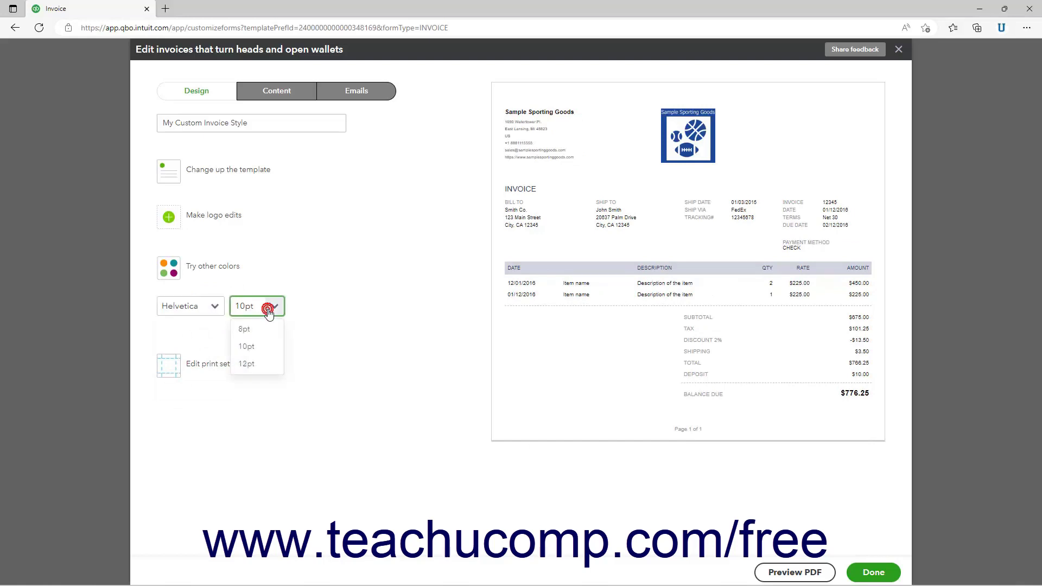
pyautogui.click(270, 364)
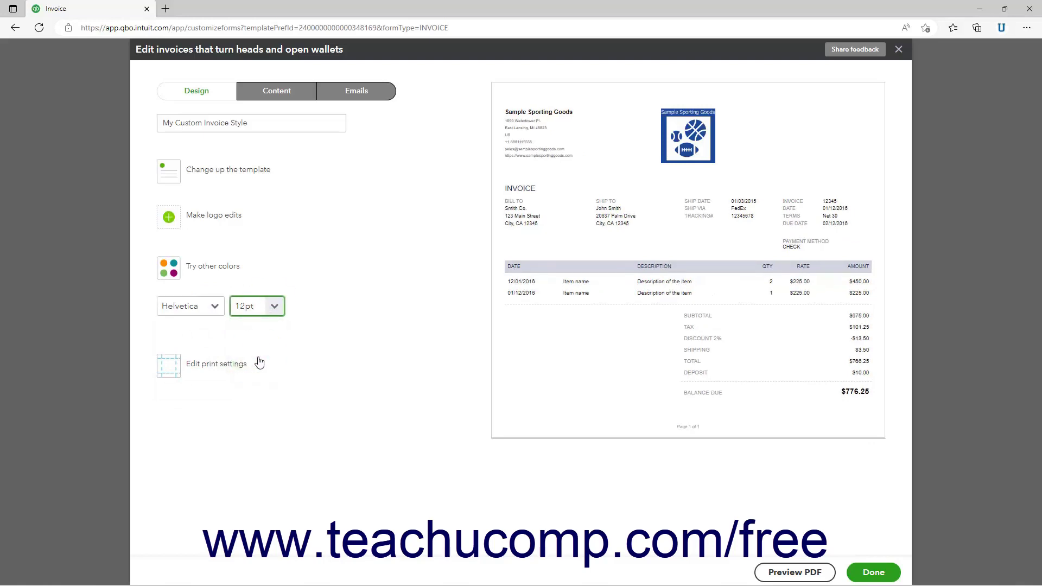
pyautogui.click(275, 309)
pyautogui.click(267, 348)
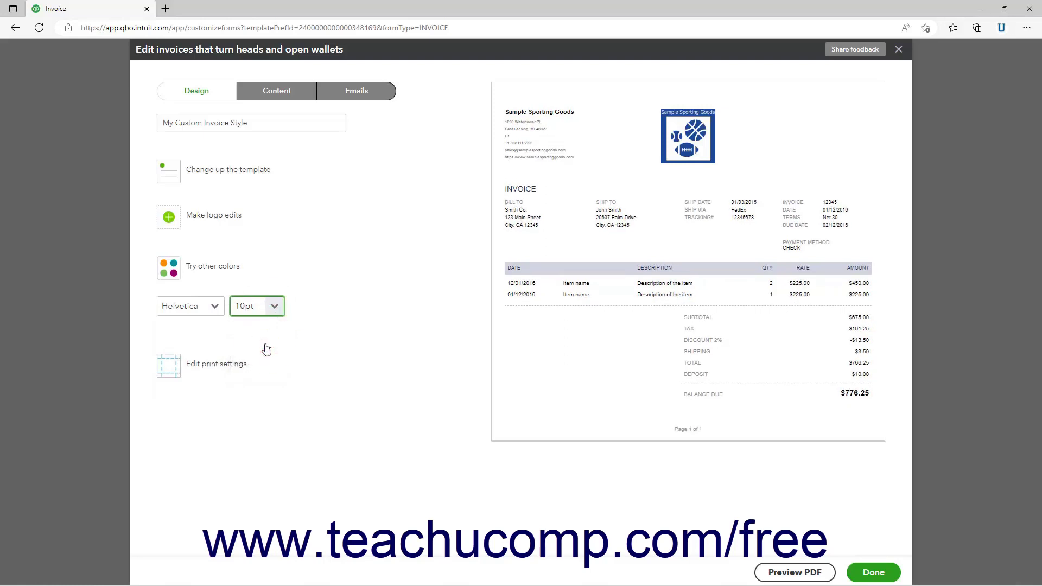
# Step: Enable 'Use letterhead paper' in the invoice print settings
pyautogui.click(225, 372)
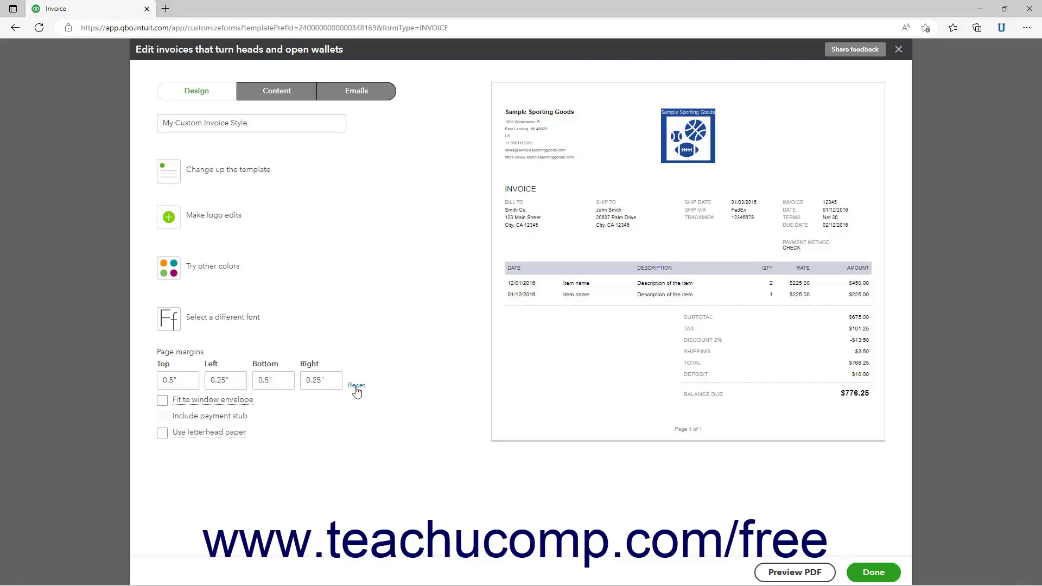
pyautogui.moveTo(177, 405)
pyautogui.click(162, 433)
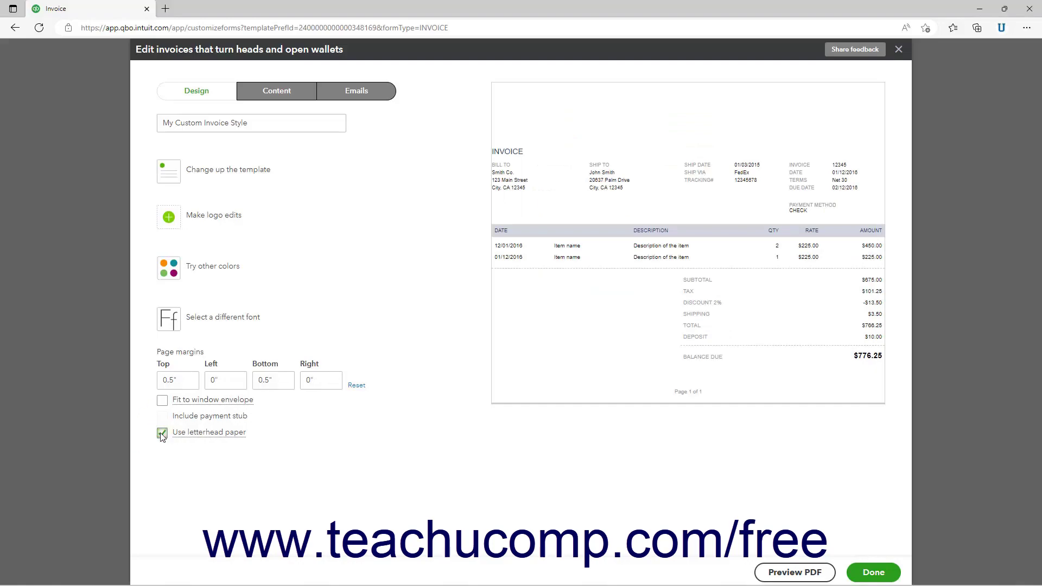